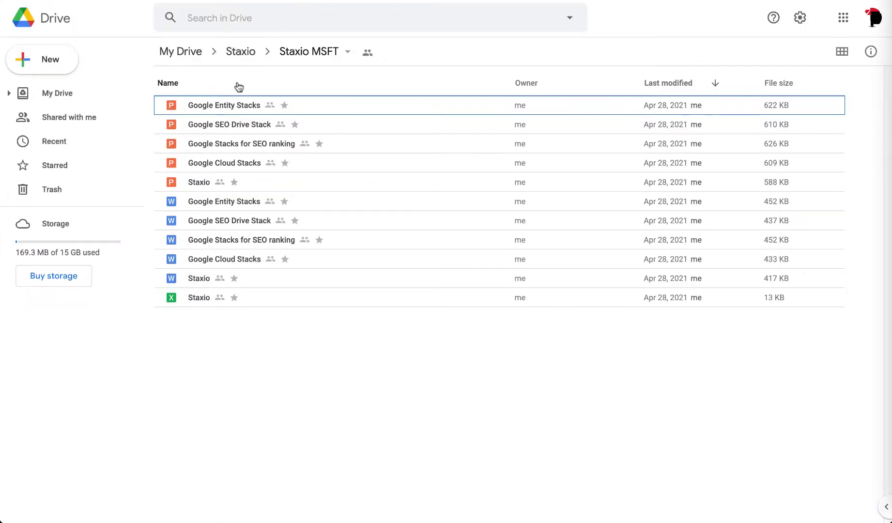
# From the Staxio folder, browse the Staxio Articles and Staxio Slides subfolders.
pyautogui.click(247, 57)
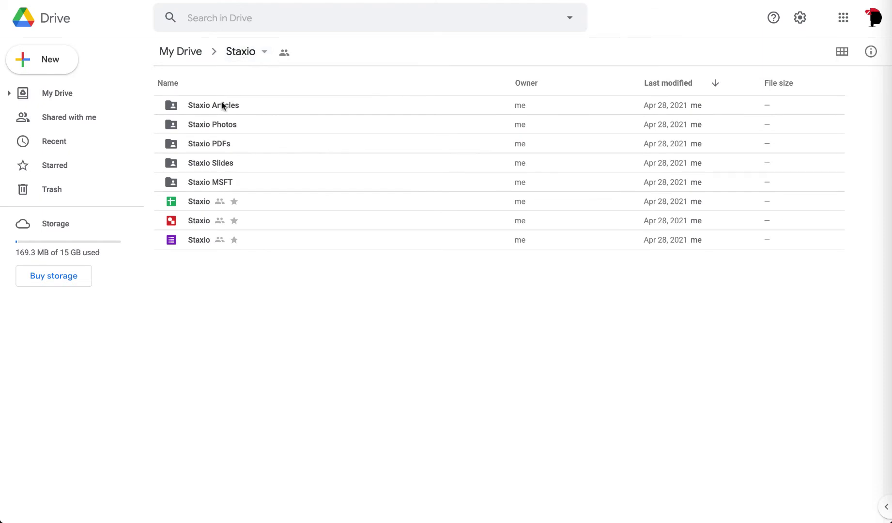
pyautogui.doubleClick(201, 105)
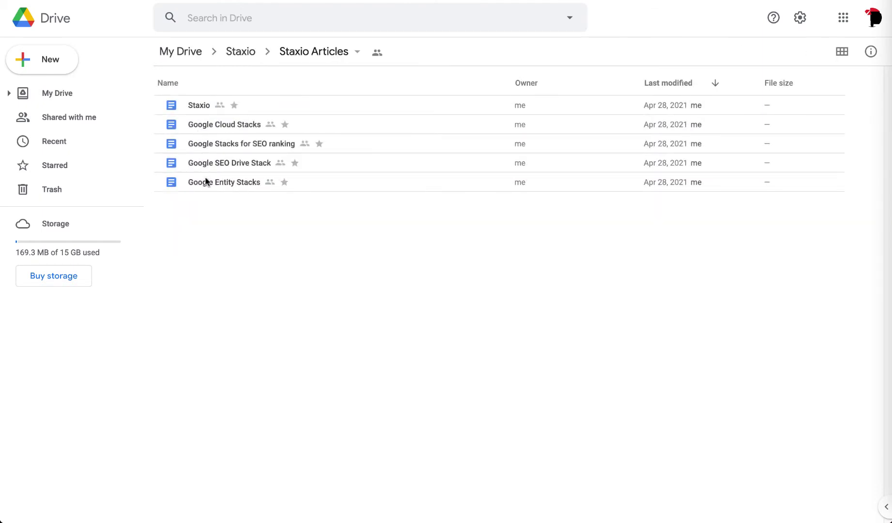
pyautogui.click(241, 61)
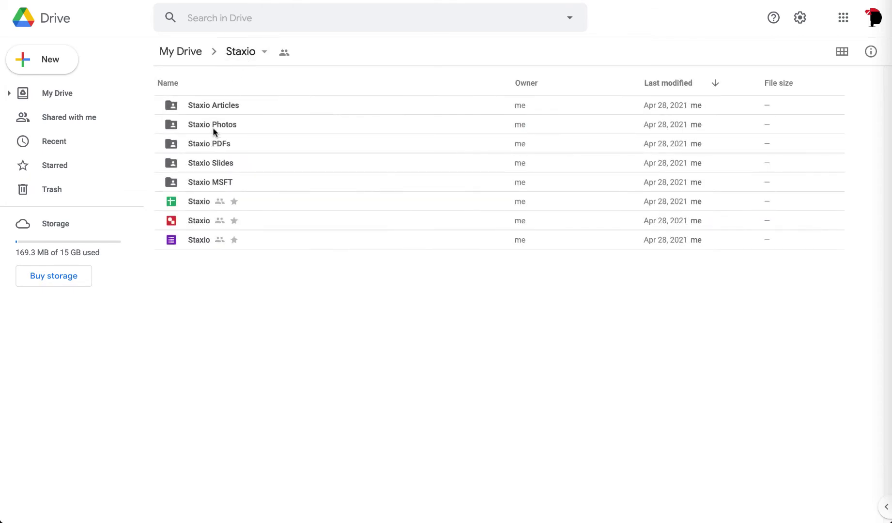
pyautogui.doubleClick(210, 163)
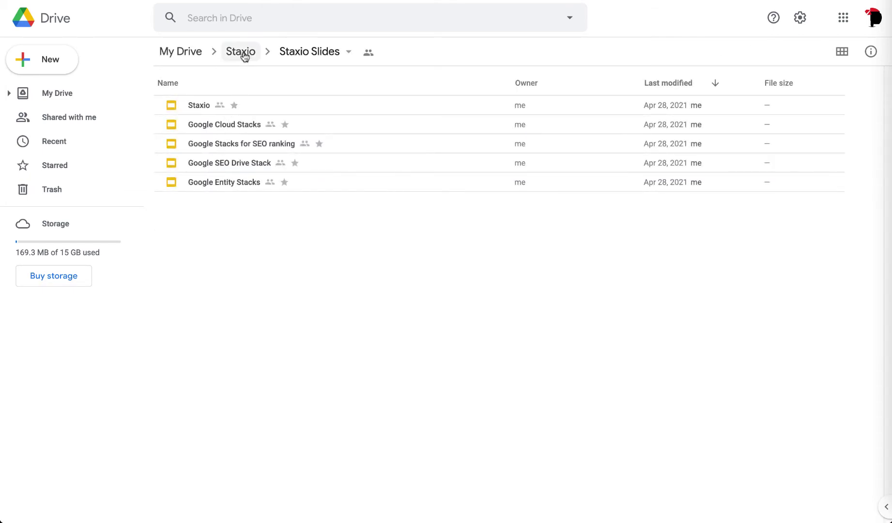
pyautogui.click(243, 55)
# Select all files in Staxio MSFT, view Staxio PDFs, then pick the Staxio Slides folder.
pyautogui.doubleClick(219, 183)
pyautogui.click(235, 108)
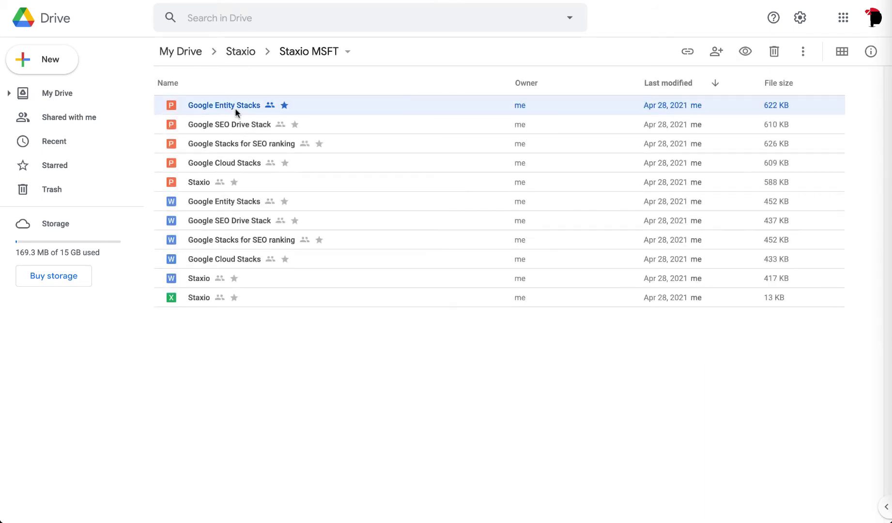
pyautogui.hotkey('shift', 'Down')
pyautogui.hotkey('shift', 'Down')
pyautogui.hotkey('shift', 'Down')
pyautogui.hotkey('shift', 'Down')
pyautogui.hotkey('shift', 'Down')
pyautogui.hotkey('shift', 'Down')
pyautogui.hotkey('shift', 'Down')
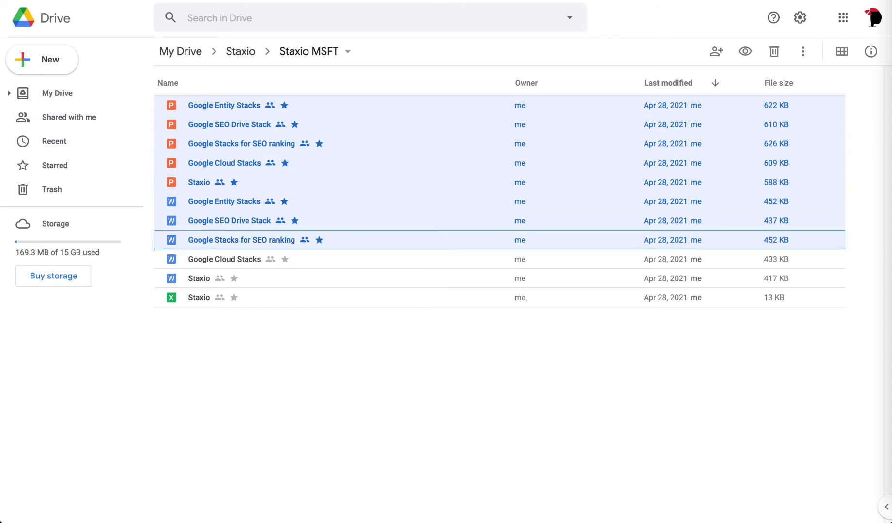
pyautogui.hotkey('shift', 'Down')
pyautogui.hotkey('shift', 'Down')
pyautogui.hotkey('shift', 'Down')
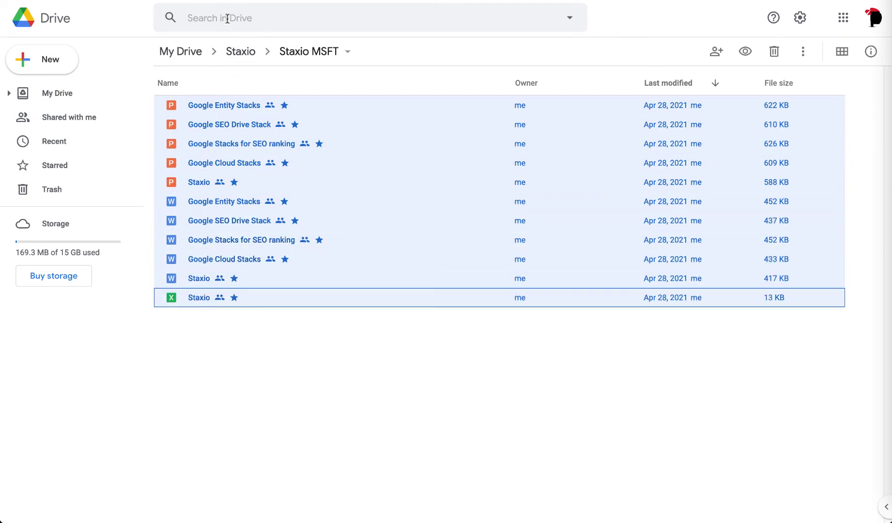
pyautogui.click(237, 51)
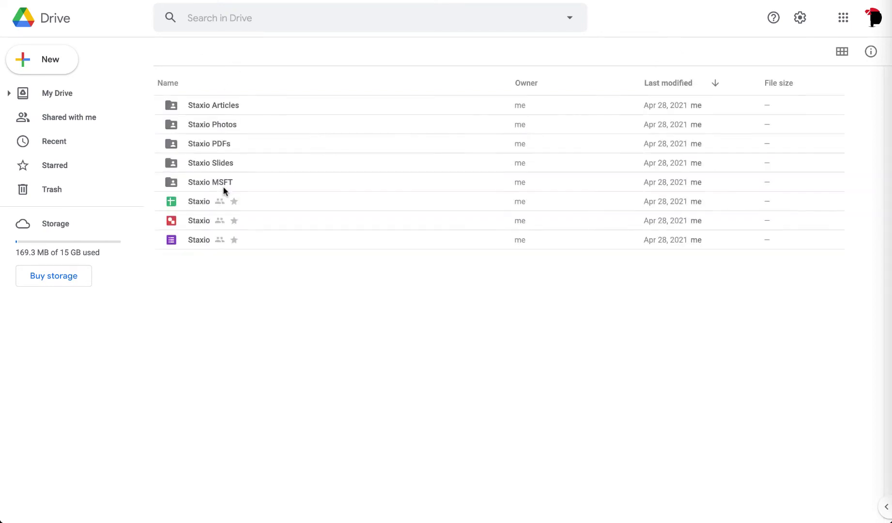
pyautogui.doubleClick(229, 143)
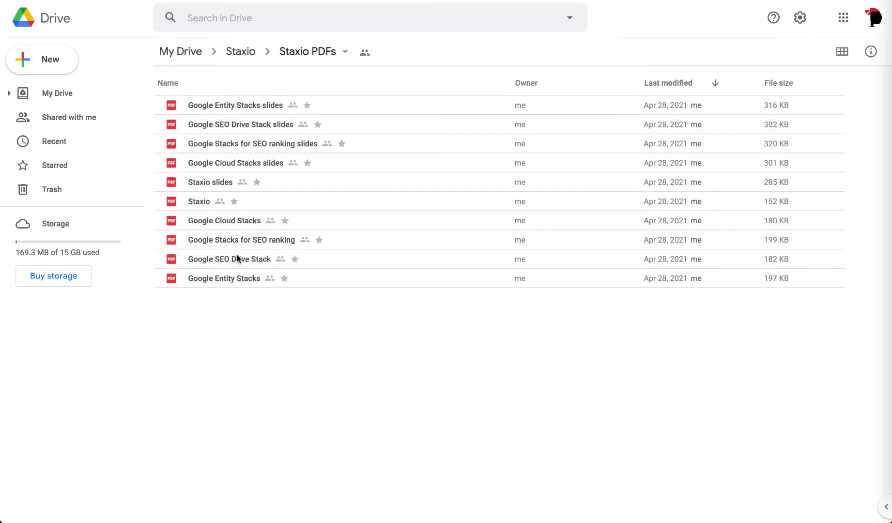
pyautogui.click(251, 57)
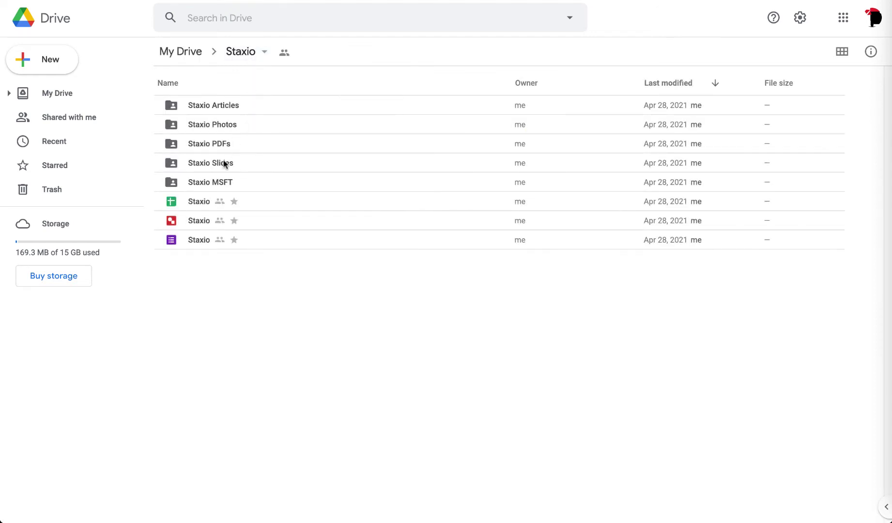
pyautogui.click(224, 163)
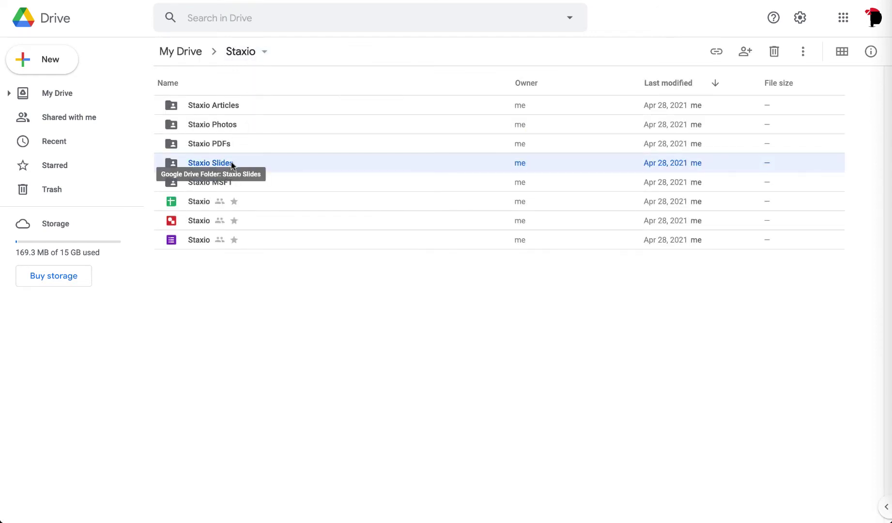
# Open Staxio Slides, check Staxio MSFT via the Staxio breadcrumb, then reopen Staxio Slides.
pyautogui.doubleClick(244, 163)
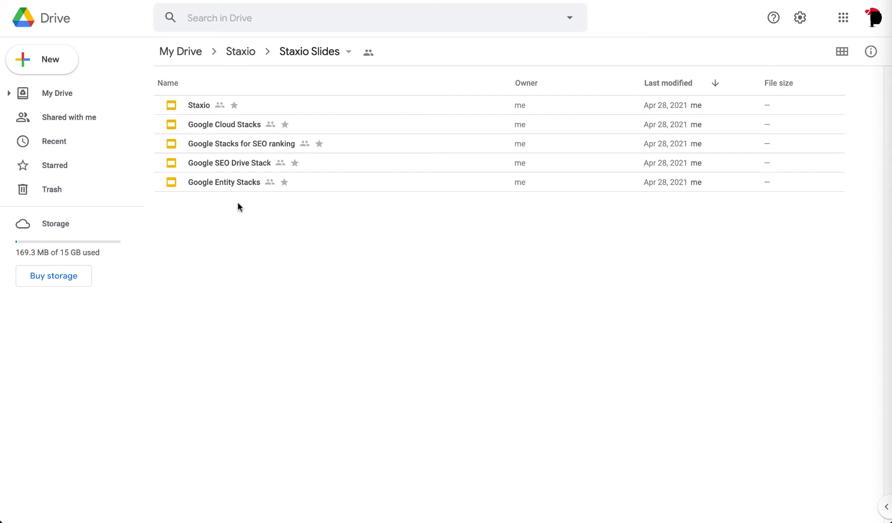
pyautogui.click(242, 51)
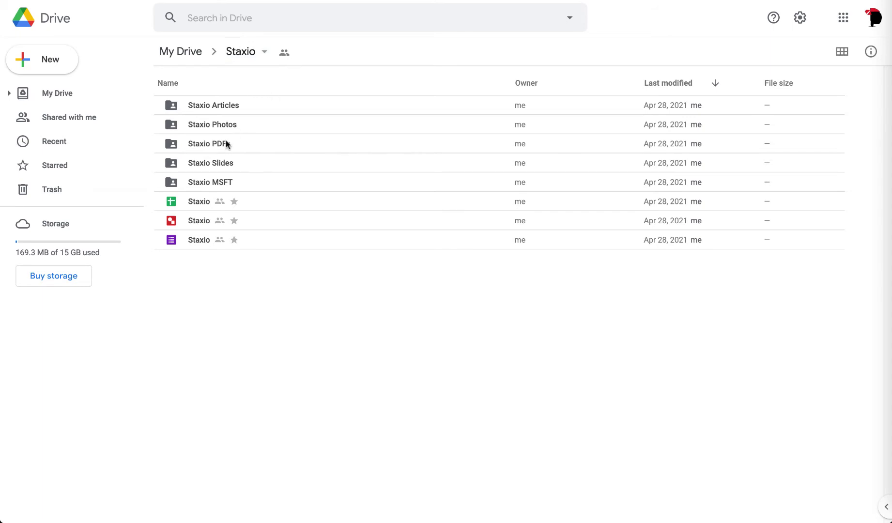
pyautogui.doubleClick(213, 182)
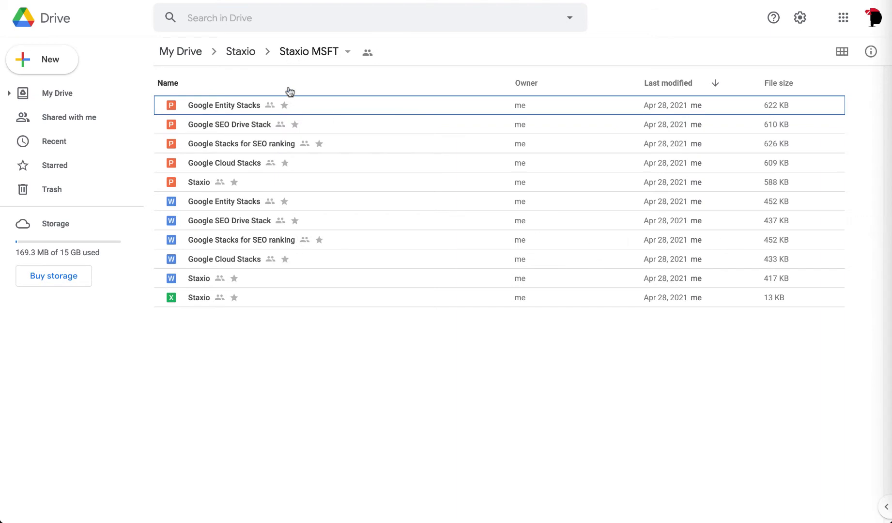
pyautogui.click(241, 51)
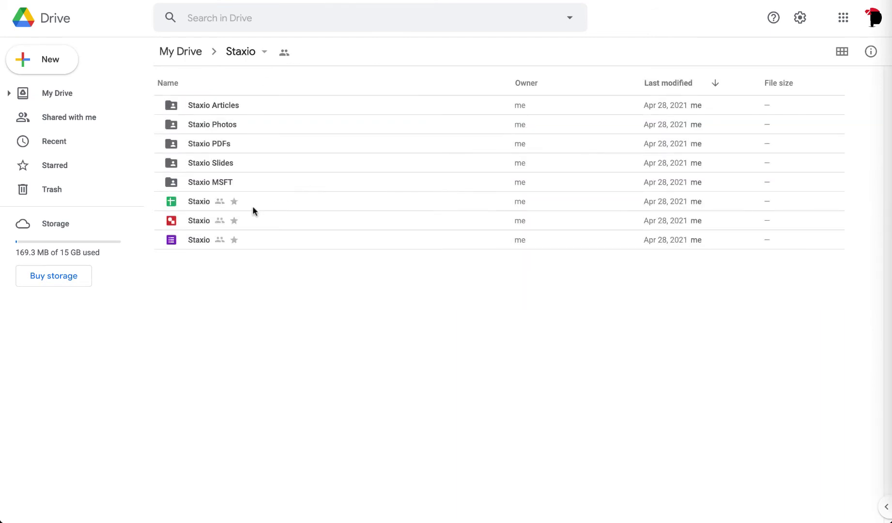
pyautogui.doubleClick(225, 163)
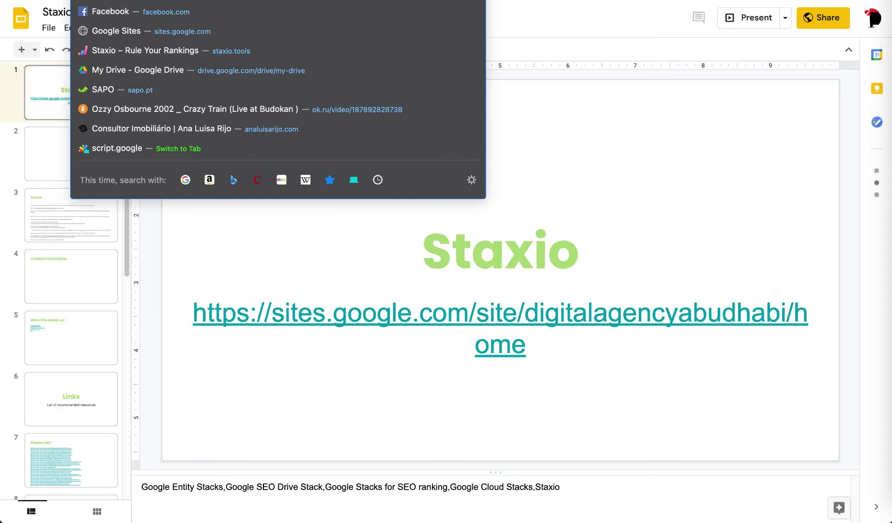
# Open a new Firefox private browsing window from the File menu.
pyautogui.click(97, 0)
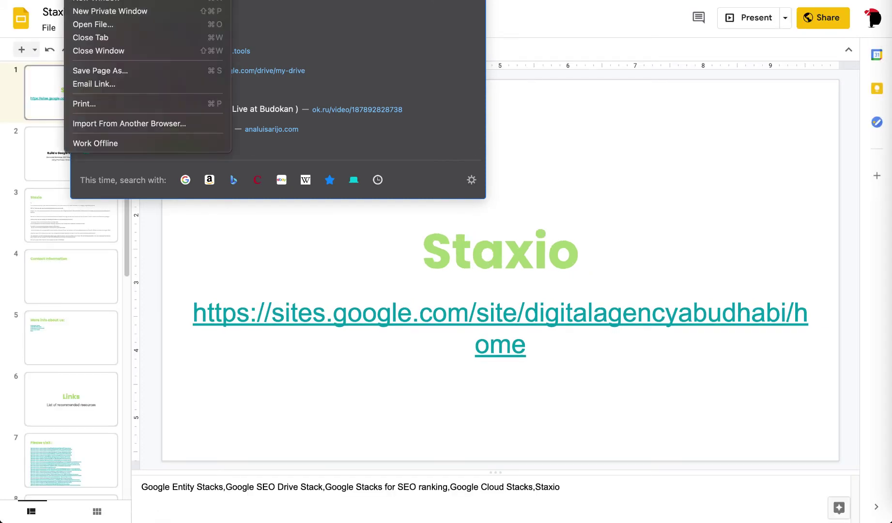
pyautogui.click(118, 14)
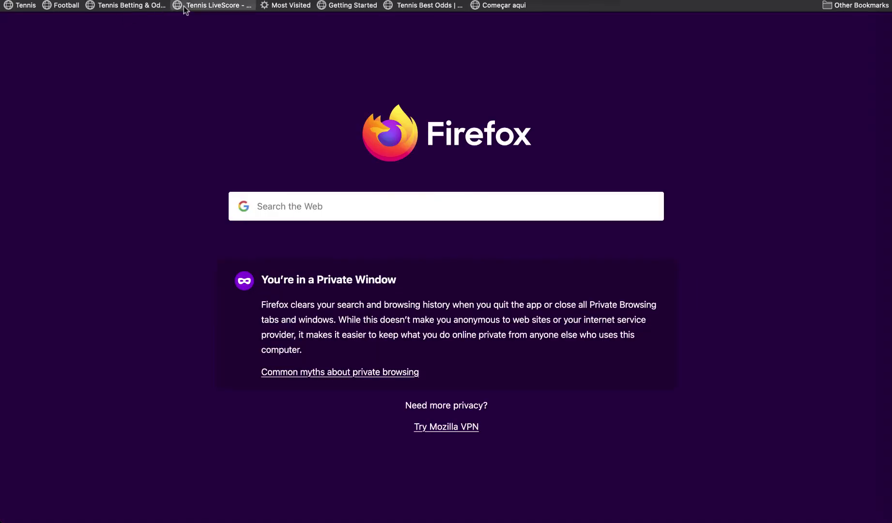
# Load the Staxio presentation privately and follow slide 2's image link to Google Sites.
pyautogui.hotkey('ctrl', 'v')
pyautogui.press('Return')
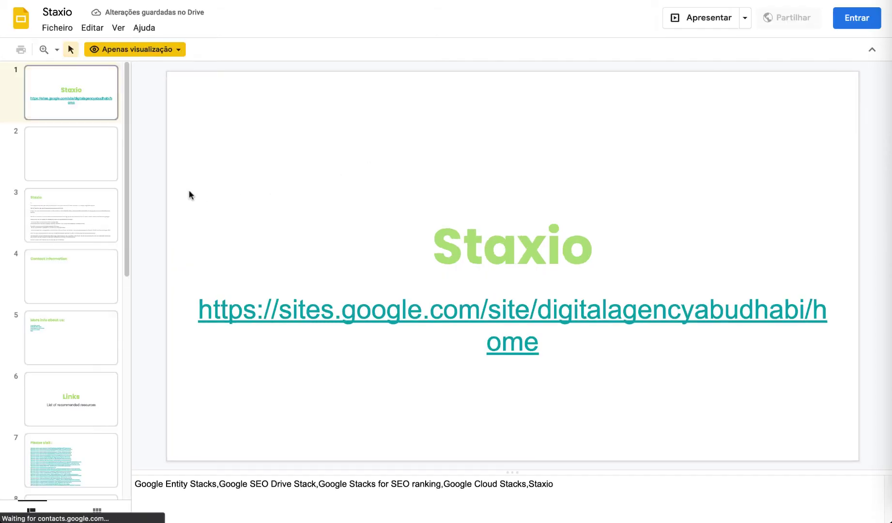
pyautogui.click(83, 168)
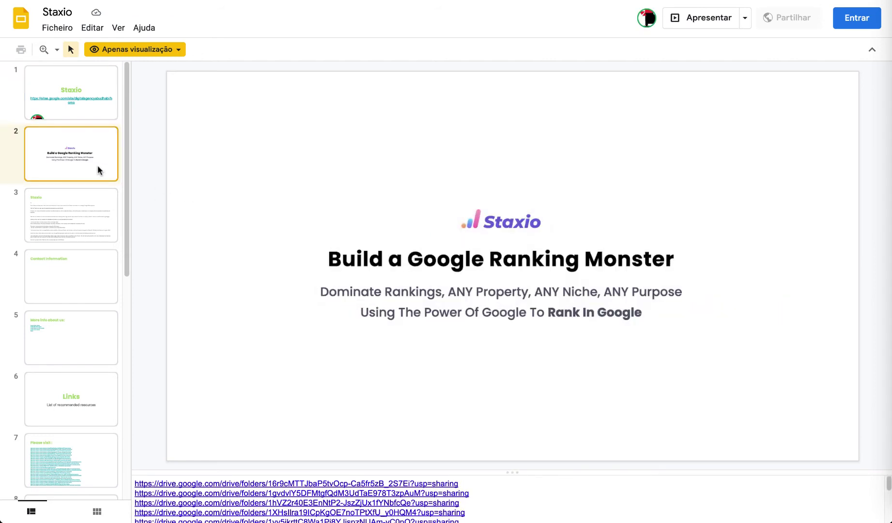
pyautogui.click(455, 257)
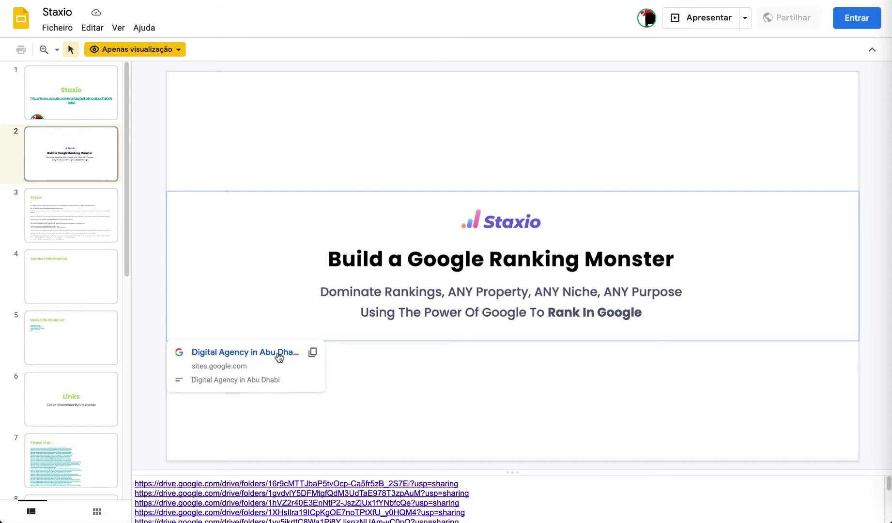
pyautogui.click(278, 350)
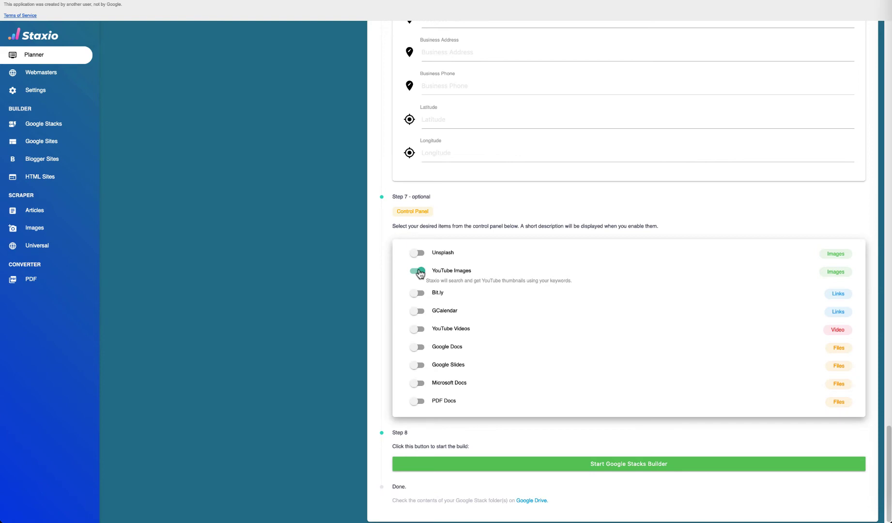
# Turn on the YouTube Videos and Google Slides toggles in the Step 7 control panel.
pyautogui.click(415, 331)
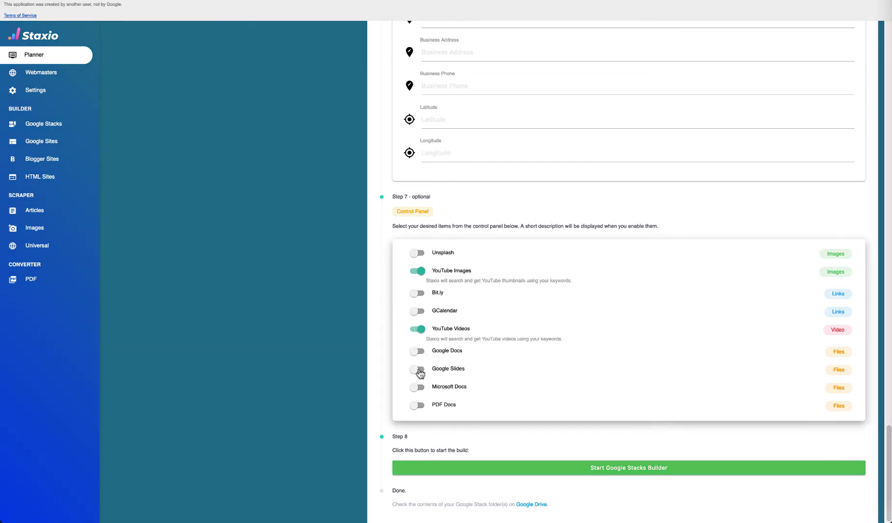
pyautogui.click(416, 371)
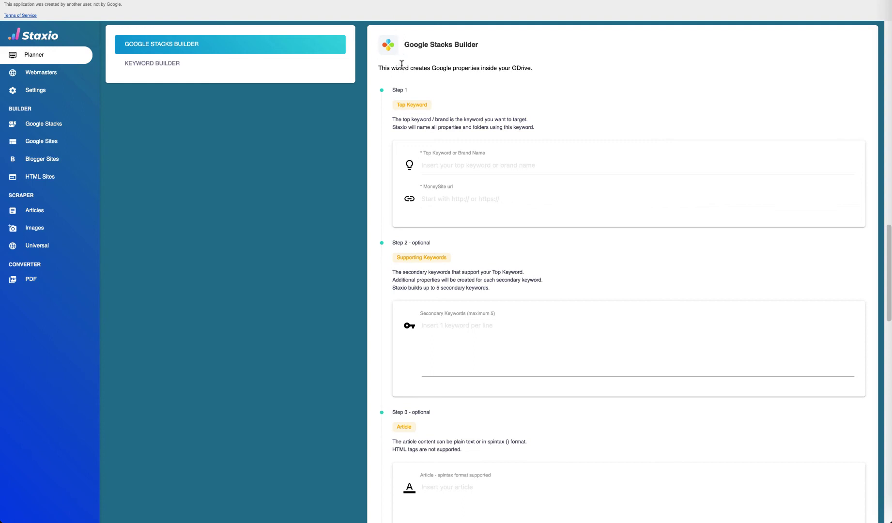
pyautogui.moveTo(380, 67); pyautogui.dragTo(434, 76)
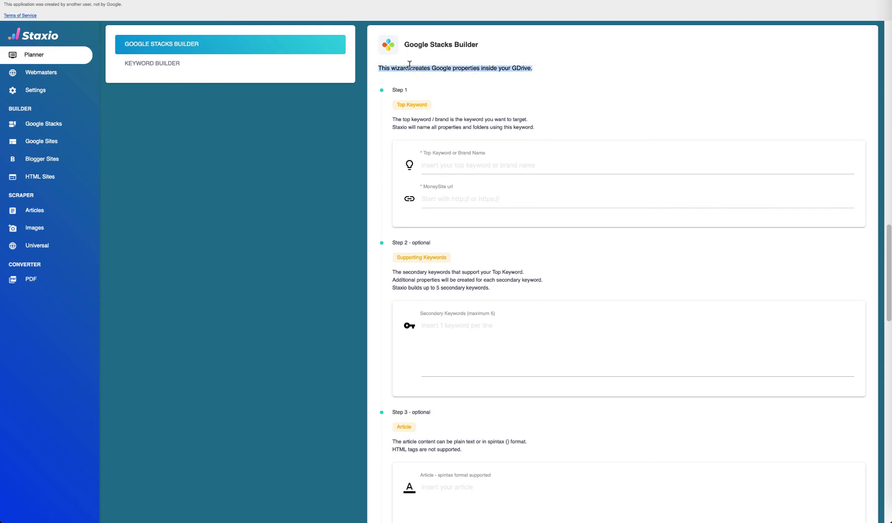
pyautogui.doubleClick(401, 68)
pyautogui.click(413, 77)
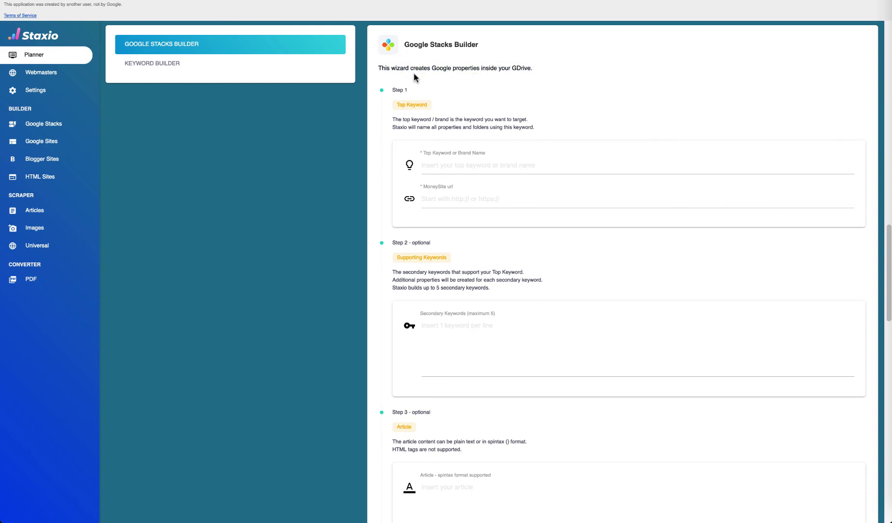
pyautogui.moveTo(392, 90); pyautogui.dragTo(399, 90)
pyautogui.click(446, 105)
pyautogui.scroll(-1, 446, 106)
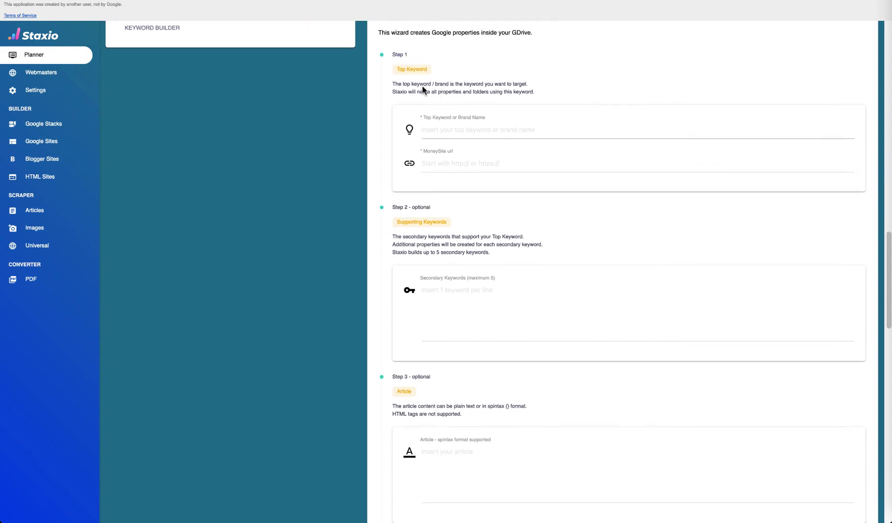
pyautogui.moveTo(392, 83); pyautogui.dragTo(521, 98)
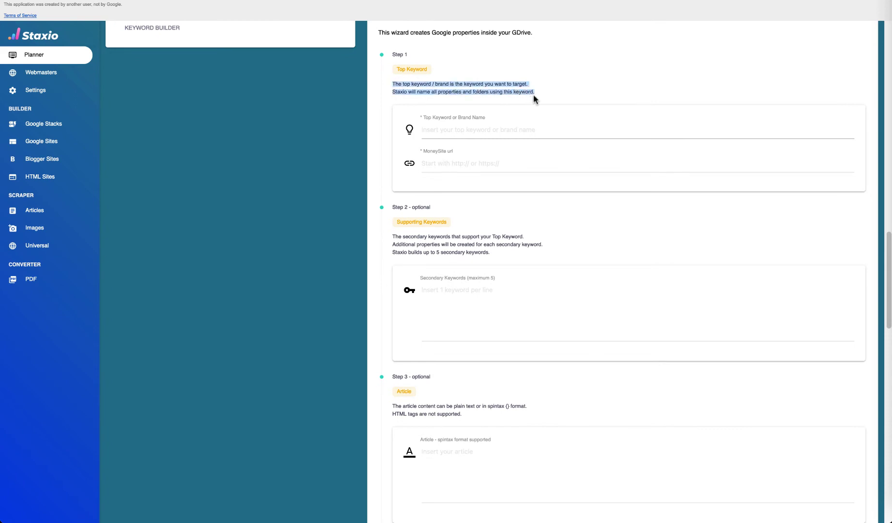
pyautogui.scroll(-6, 533, 94)
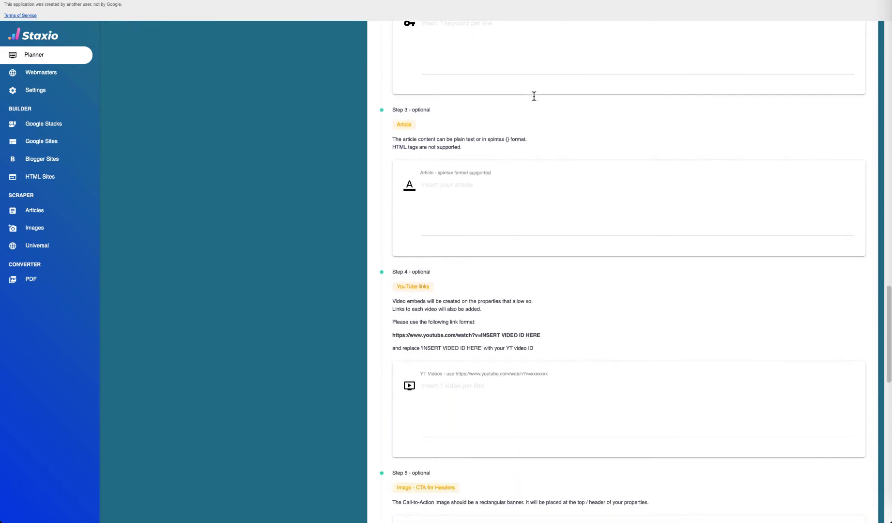
# In the Step 7 control panel, switch on Google Docs and YouTube Videos.
pyautogui.scroll(-4, 534, 100)
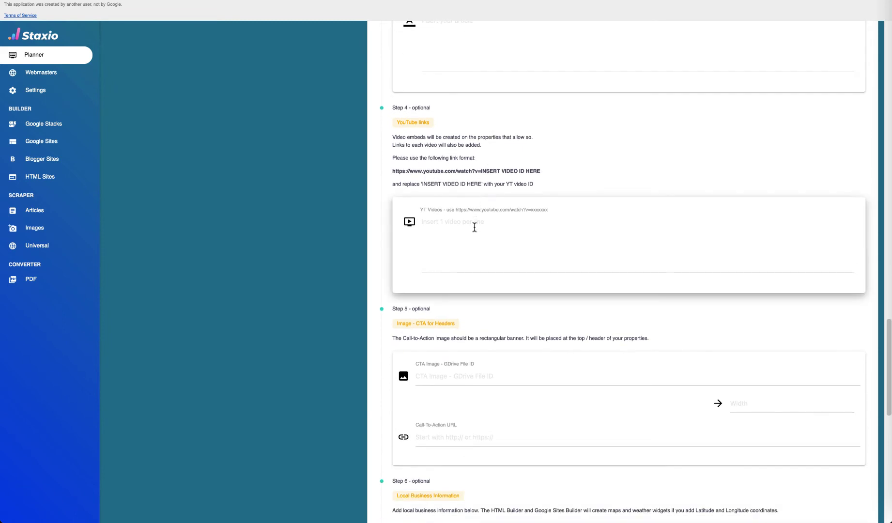
pyautogui.scroll(-10, 474, 227)
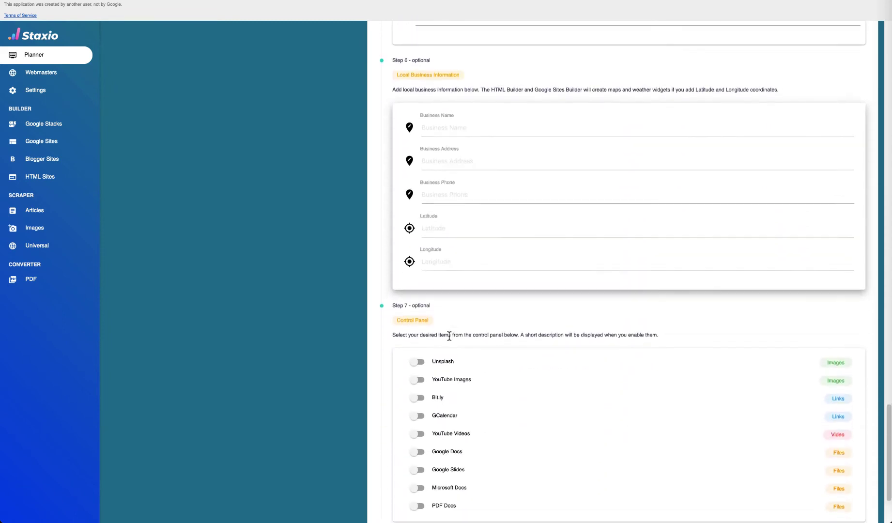
pyautogui.scroll(-3, 449, 335)
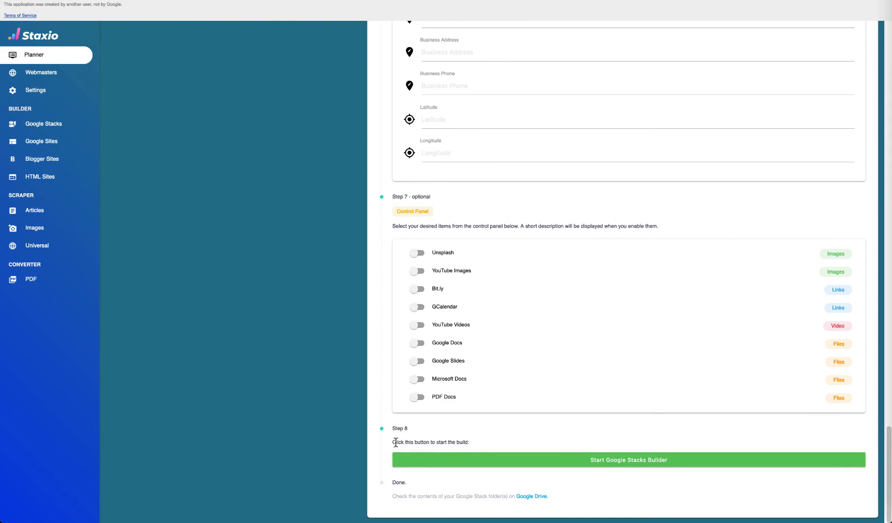
pyautogui.moveTo(391, 226); pyautogui.dragTo(609, 234)
pyautogui.click(528, 426)
pyautogui.click(416, 343)
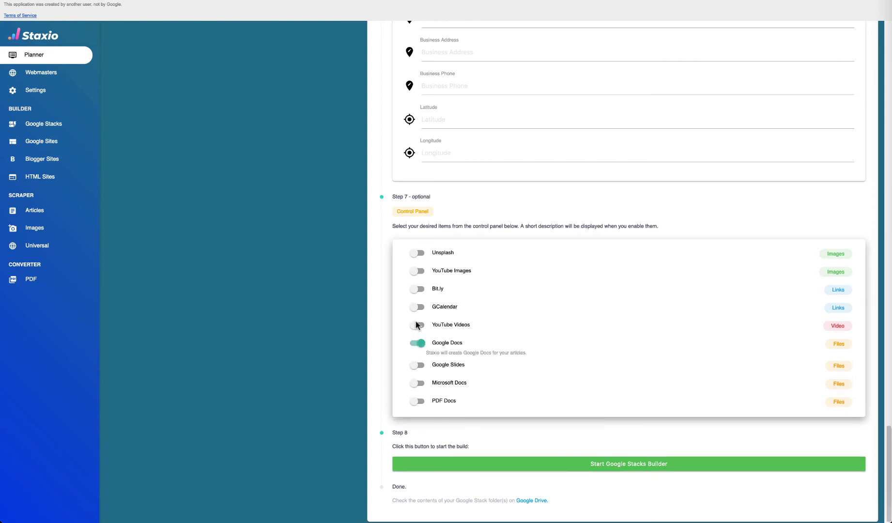
pyautogui.click(417, 325)
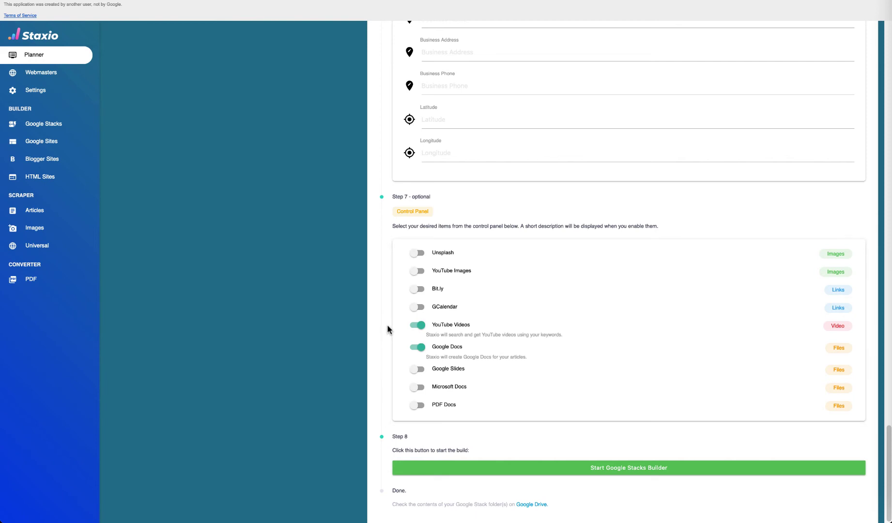
# Move back up the builder form through the Business Name, Call-To-Action URL and CTA Image fields.
pyautogui.scroll(1, 425, 300)
pyautogui.scroll(5, 425, 300)
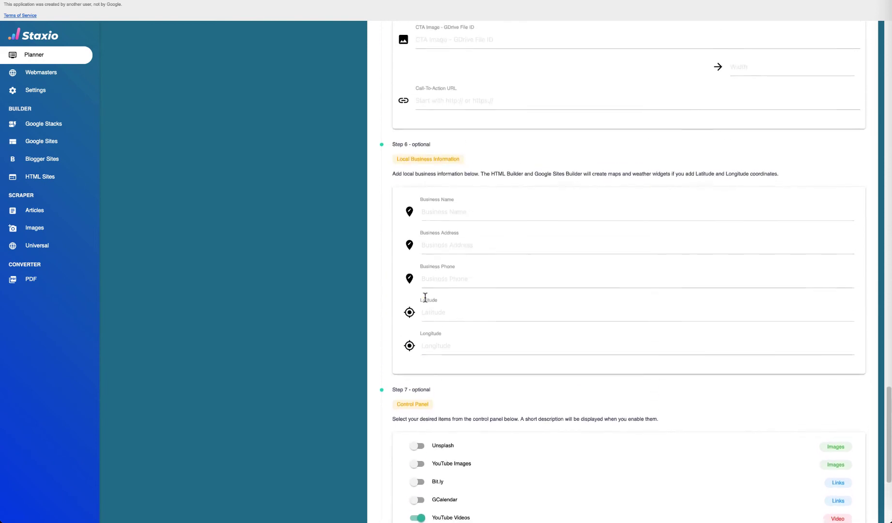
pyautogui.click(435, 224)
pyautogui.scroll(2, 435, 224)
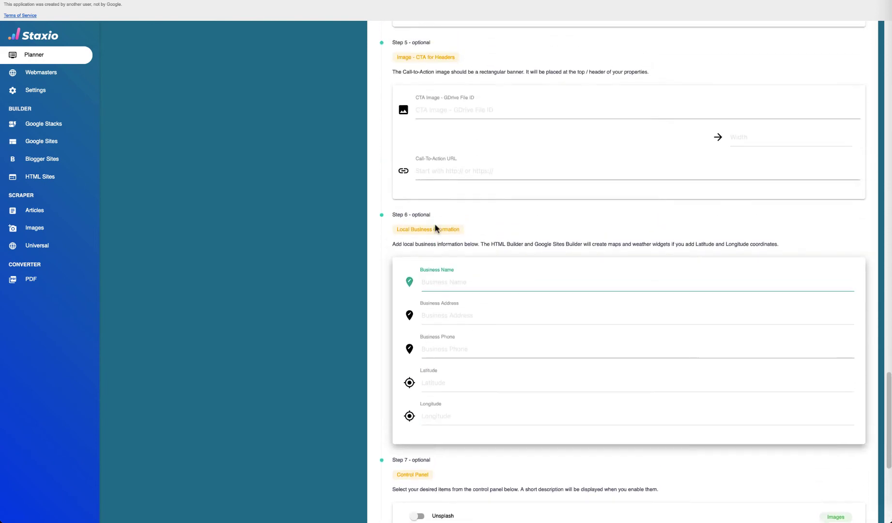
pyautogui.click(435, 177)
pyautogui.click(441, 118)
pyautogui.scroll(7, 440, 119)
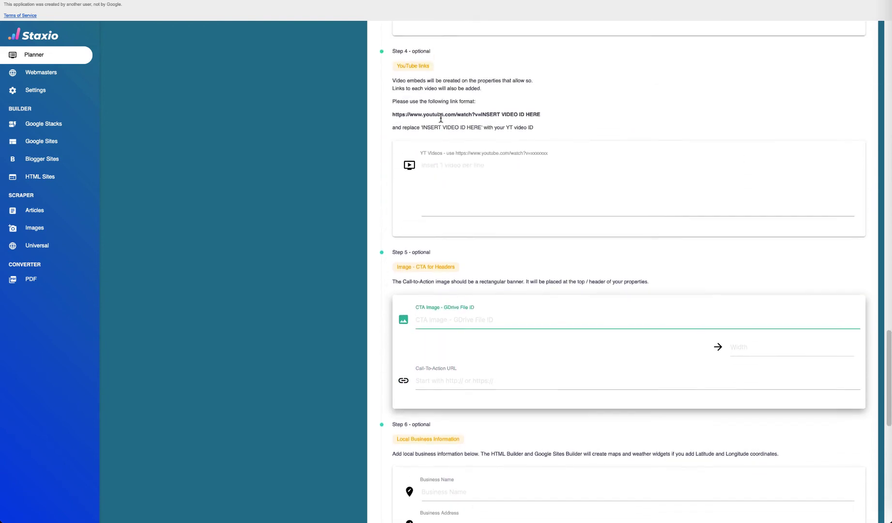
pyautogui.scroll(15, 440, 189)
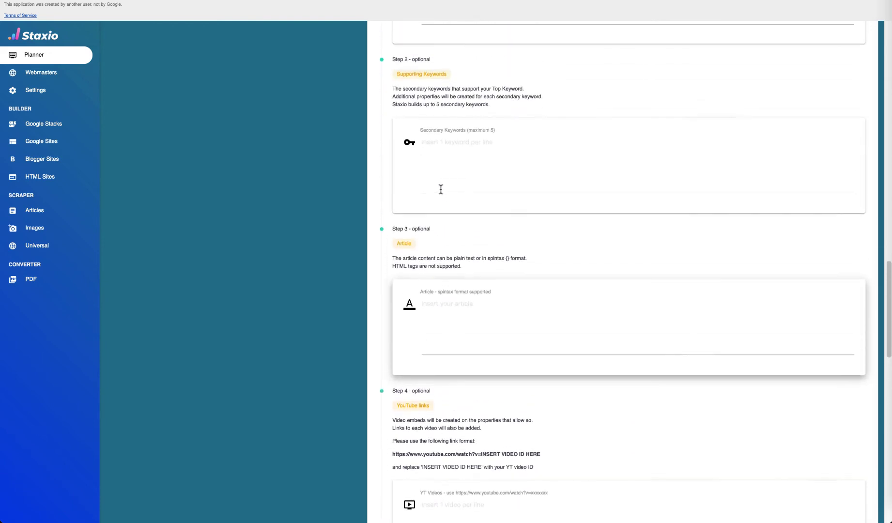
pyautogui.scroll(-2, 441, 190)
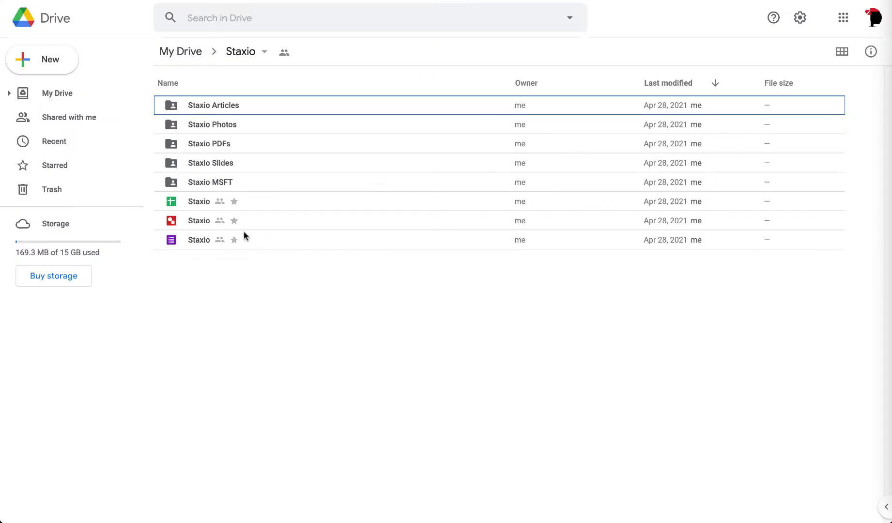
# Visit the Staxio PDFs, MSFT and Slides folders in turn, then open Staxio PDFs.
pyautogui.doubleClick(210, 145)
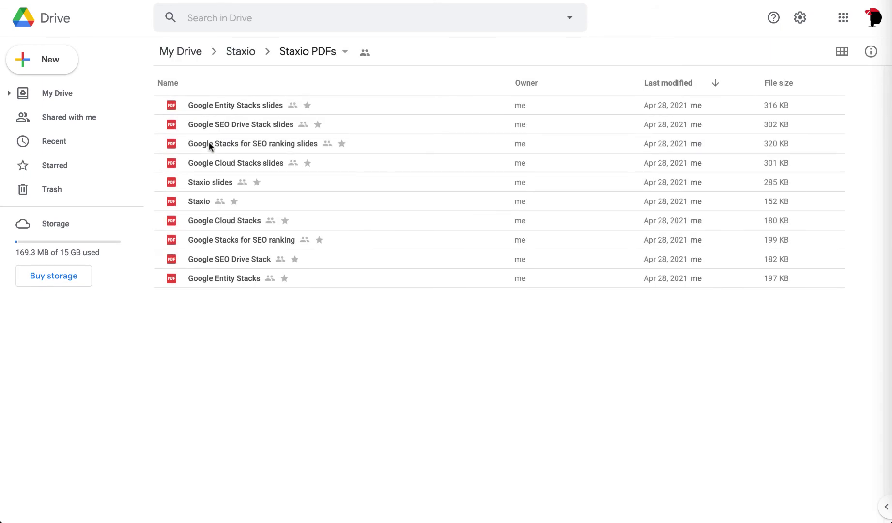
pyautogui.click(243, 55)
pyautogui.doubleClick(224, 182)
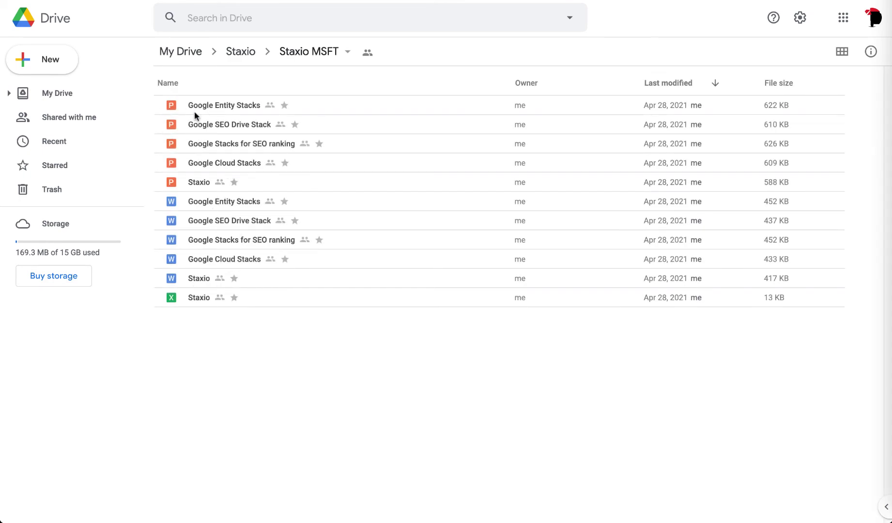
pyautogui.click(238, 52)
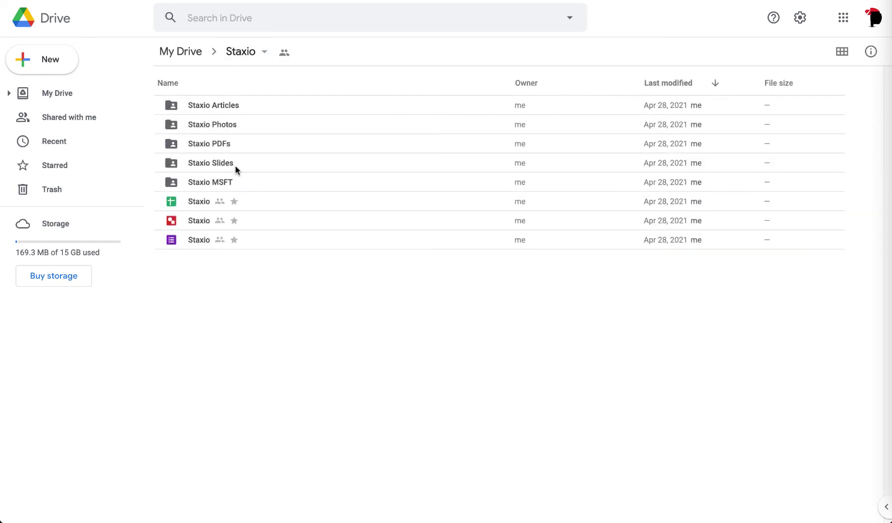
pyautogui.click(223, 166)
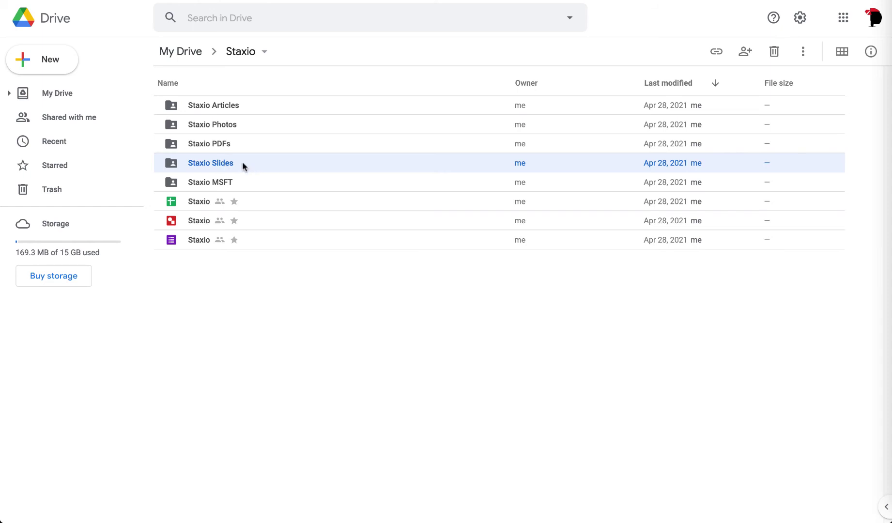
pyautogui.doubleClick(242, 165)
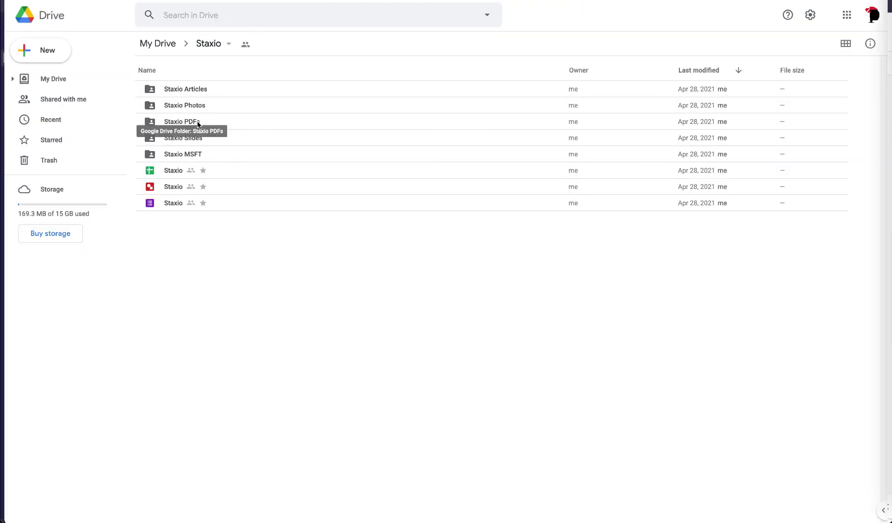
pyautogui.doubleClick(182, 122)
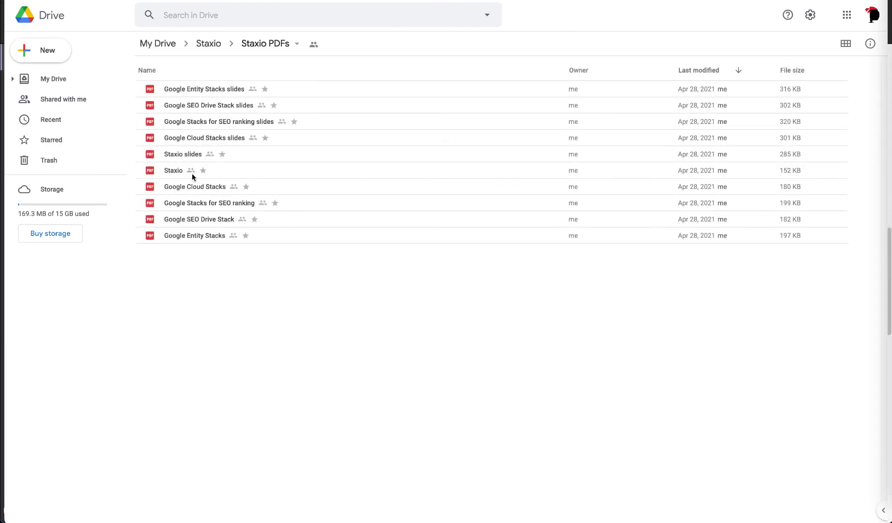
# Preview the Staxio PDF, then open a new private browsing window.
pyautogui.doubleClick(183, 170)
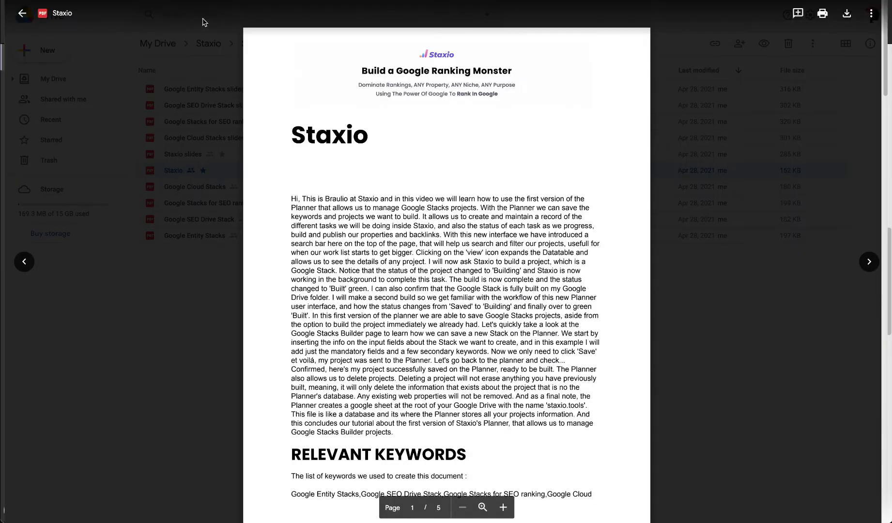
pyautogui.hotkey('ctrl', 'l')
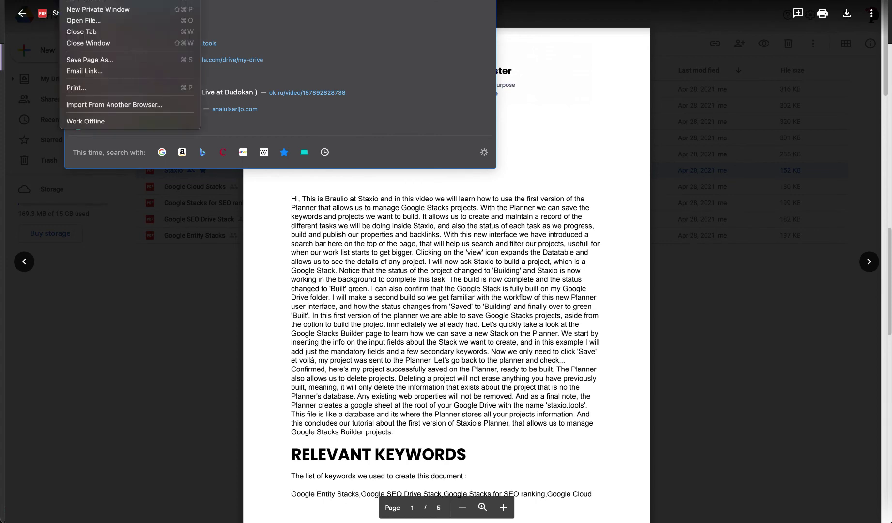
pyautogui.click(79, 9)
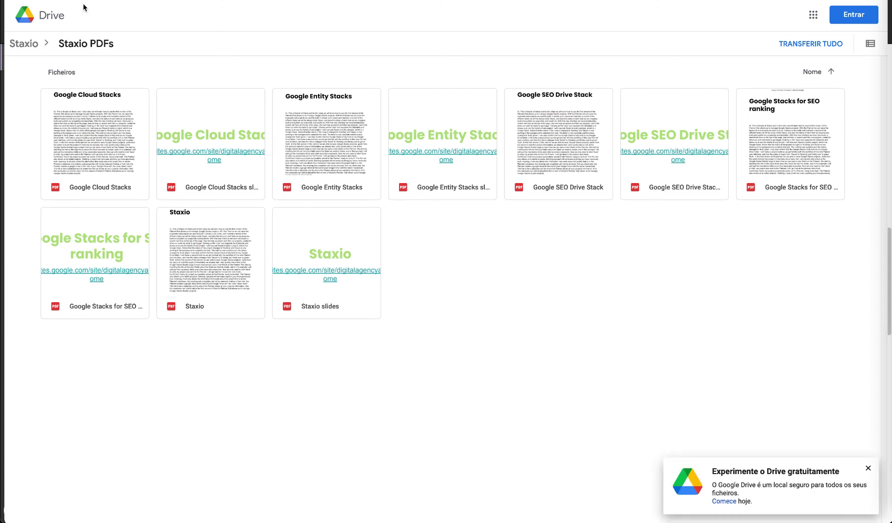
# Follow the site link in the Google Stacks for SEO ranking slides PDF past Google's redirect.
pyautogui.doubleClick(196, 254)
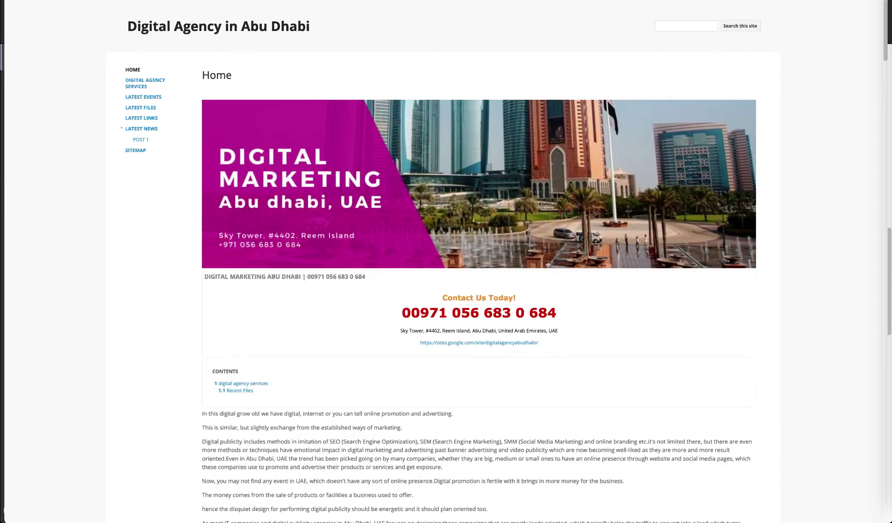
pyautogui.hotkey('ctrl', 'w')
pyautogui.click(136, 86)
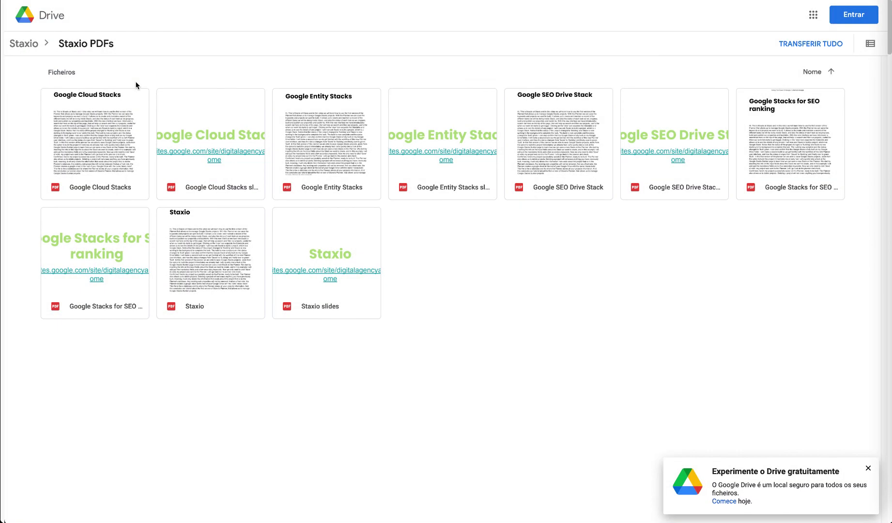
pyautogui.click(110, 249)
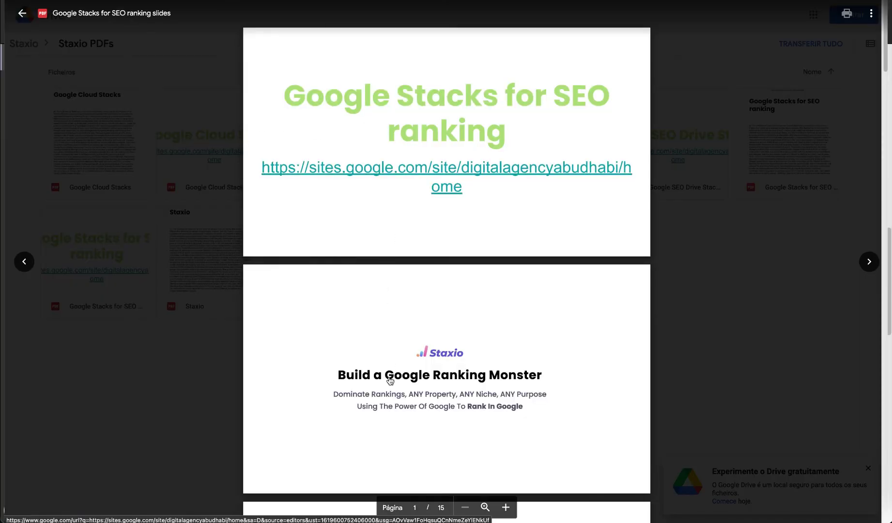
pyautogui.click(389, 380)
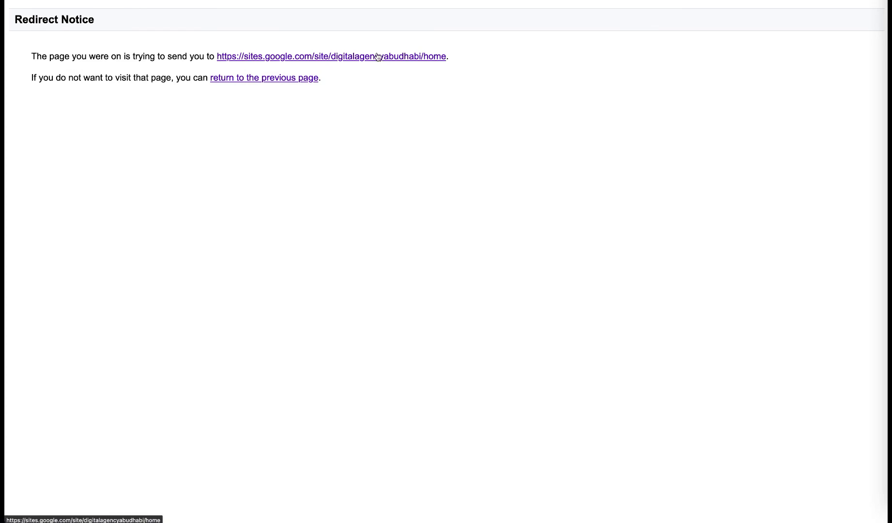
pyautogui.click(377, 56)
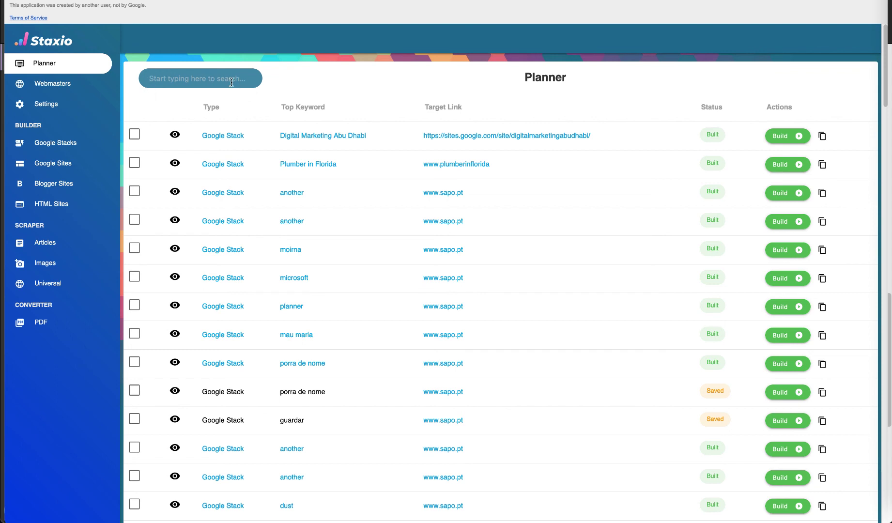
pyautogui.click(151, 79)
pyautogui.write('digi')
pyautogui.press('BackSpace')
pyautogui.press('BackSpace')
pyautogui.press('BackSpace')
pyautogui.press('BackSpace')
pyautogui.write('s')
pyautogui.write('tax')
pyautogui.write('io')
pyautogui.press('BackSpace')
pyautogui.press('BackSpace')
pyautogui.press('BackSpace')
pyautogui.press('BackSpace')
pyautogui.press('BackSpace')
pyautogui.press('BackSpace')
pyautogui.write('sav')
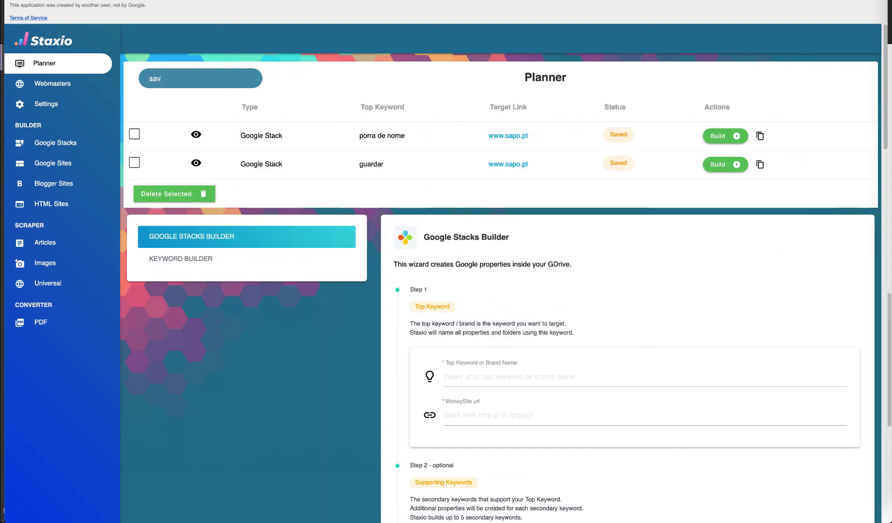
pyautogui.write('ed')
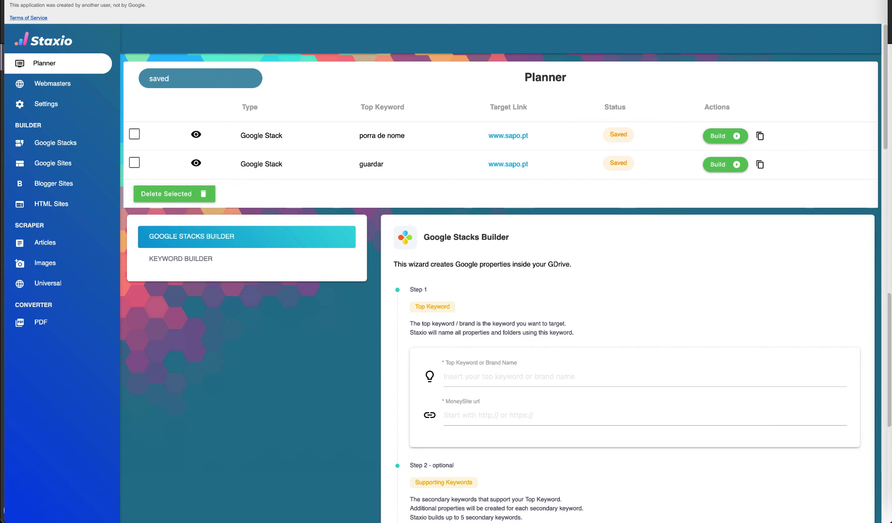
pyautogui.press('BackSpace')
pyautogui.press('BackSpace')
pyautogui.press('BackSpace')
pyautogui.press('BackSpace')
pyautogui.press('BackSpace')
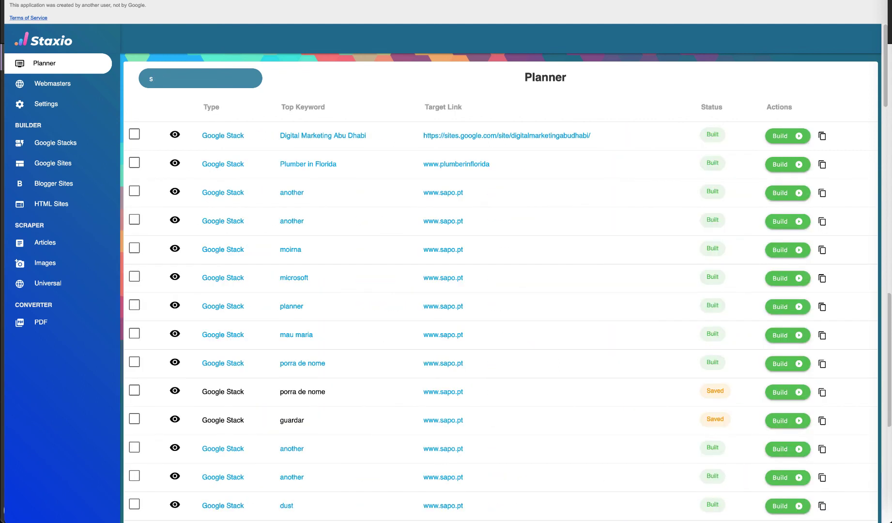
pyautogui.write('s')
pyautogui.write('tack')
pyautogui.press('BackSpace')
pyautogui.press('BackSpace')
pyautogui.press('BackSpace')
pyautogui.press('BackSpace')
pyautogui.press('BackSpace')
pyautogui.write('sites')
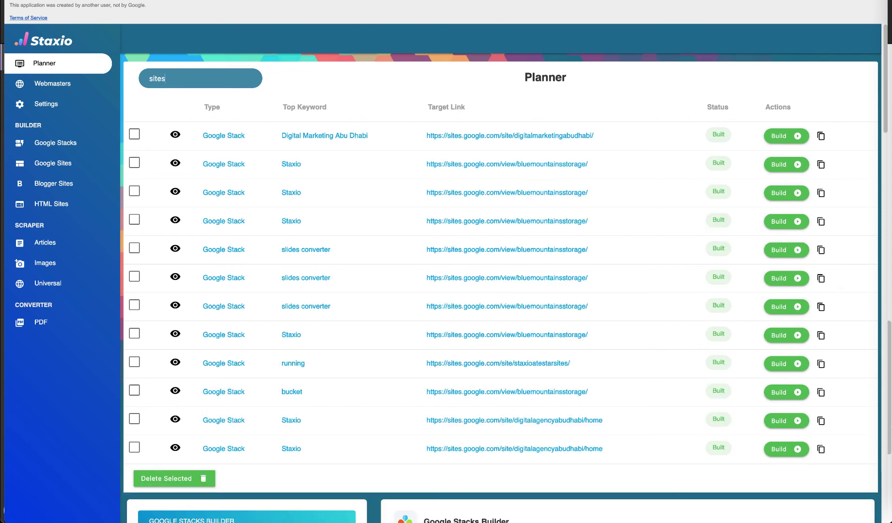
pyautogui.press('BackSpace')
pyautogui.press('BackSpace')
pyautogui.press('BackSpace')
pyautogui.press('BackSpace')
pyautogui.press('BackSpace')
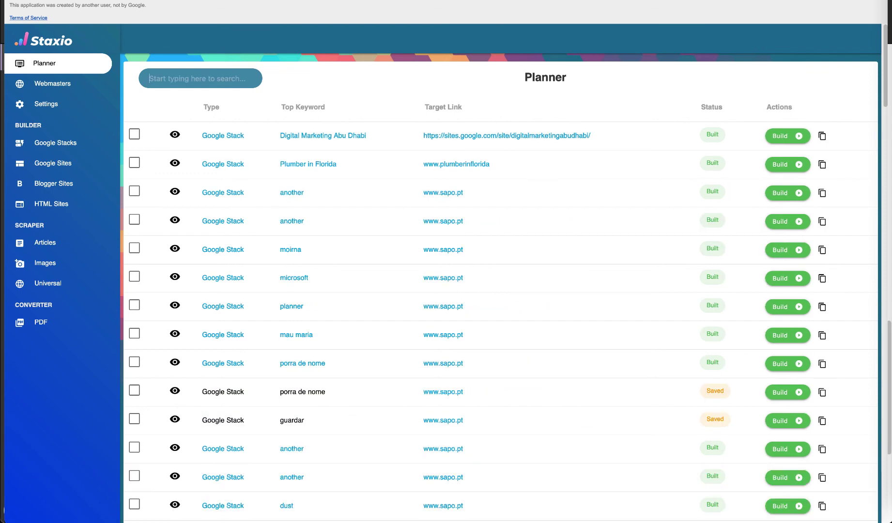